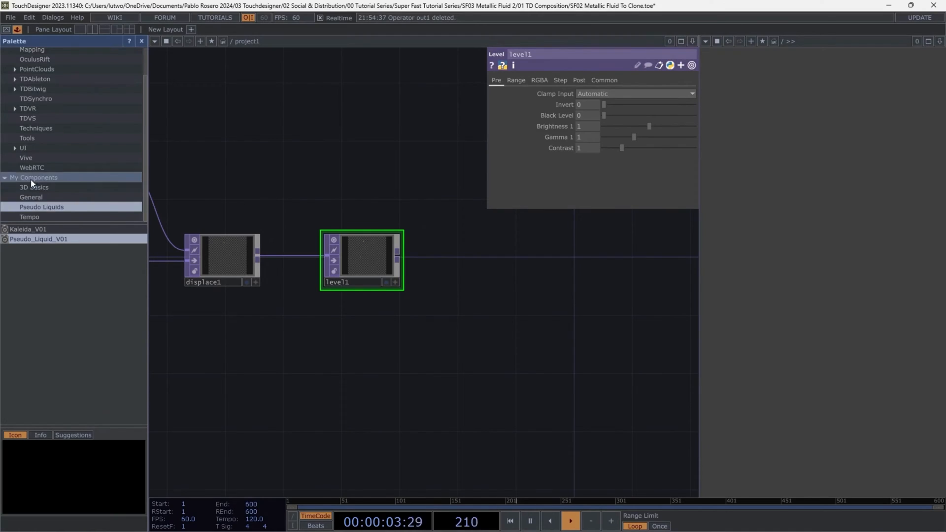
# - Place the custom Pseudo_Liquid_V01 component in the network after level1 and close the palette
pyautogui.moveTo(29, 239); pyautogui.dragTo(431, 254)
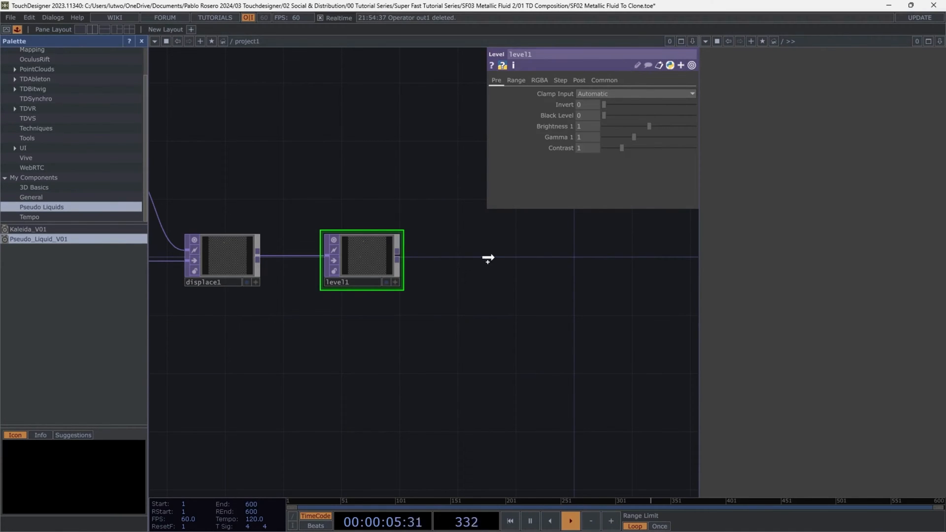
pyautogui.moveTo(493, 257); pyautogui.dragTo(494, 258)
pyautogui.moveTo(382, 289); pyautogui.dragTo(246, 294)
pyautogui.moveTo(390, 225); pyautogui.dragTo(365, 260)
pyautogui.click(142, 41)
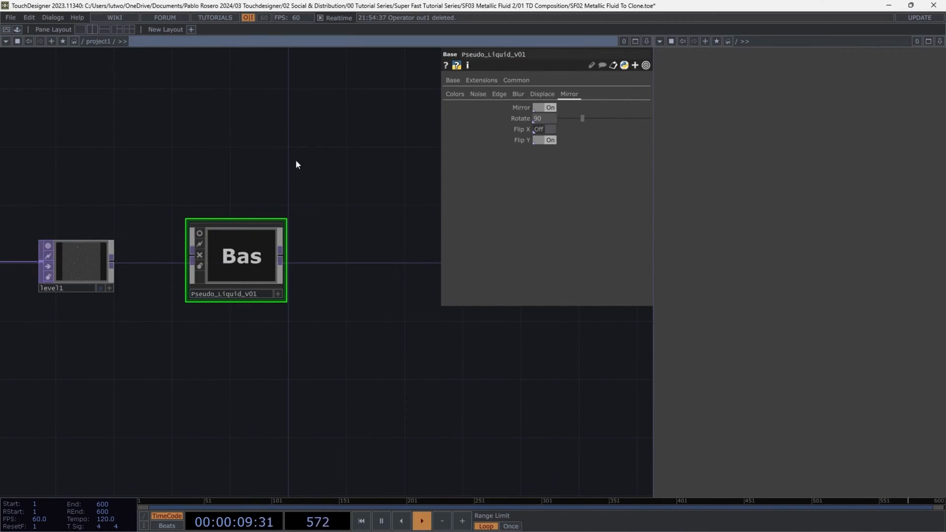
# - Connect the output of level1 to the input of Pseudo_Liquid_V01
pyautogui.scroll(5, 225, 257)
pyautogui.scroll(-5, 260, 261)
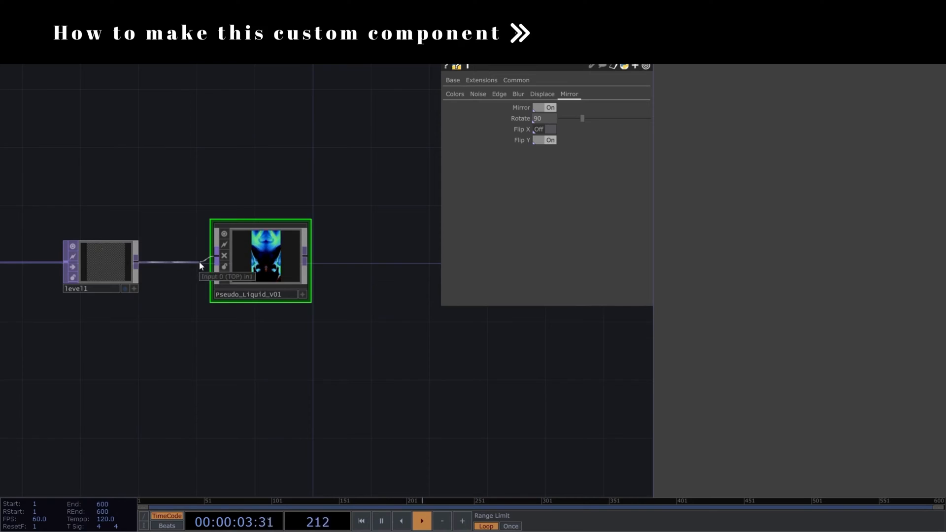
pyautogui.scroll(5, 268, 263)
pyautogui.scroll(-5, 268, 263)
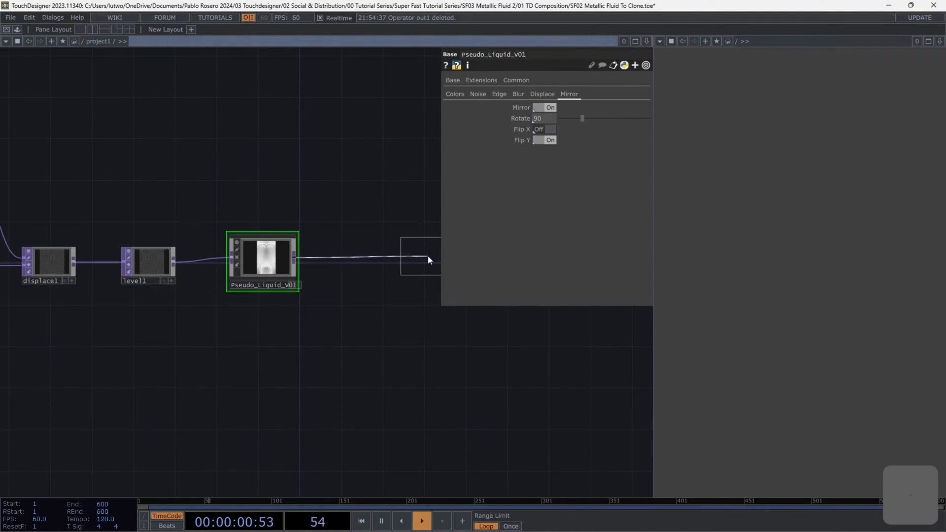
# - Add an Out TOP to the output of Pseudo_Liquid_V01 and align it with the chain
pyautogui.click(427, 255)
pyautogui.scroll(3, 431, 261)
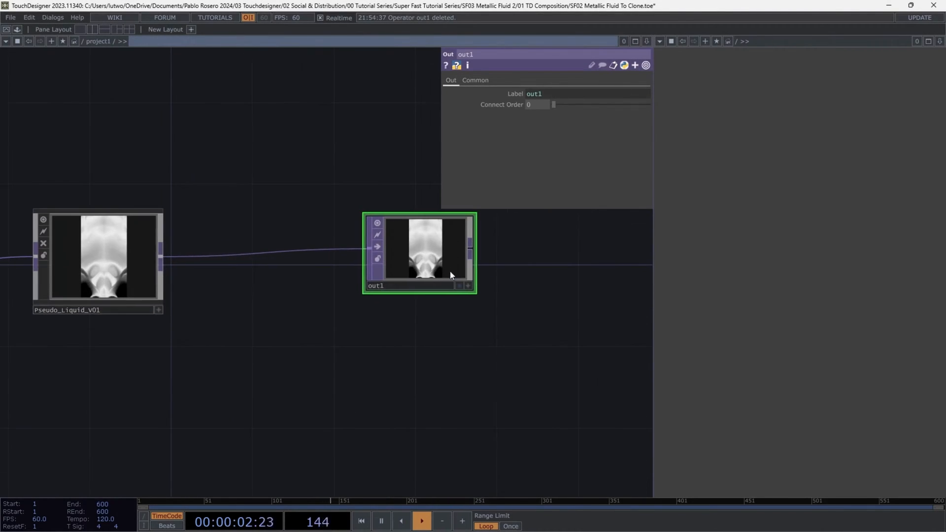
pyautogui.moveTo(435, 261); pyautogui.dragTo(427, 265)
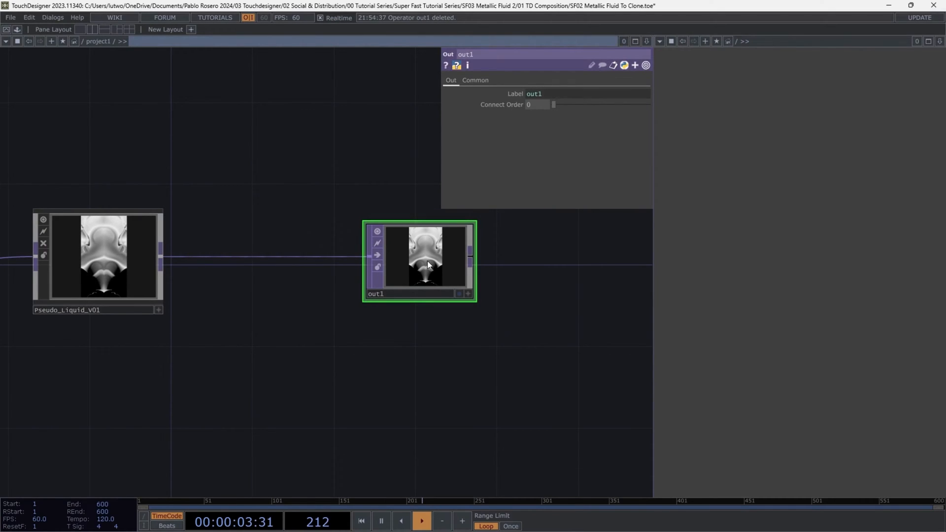
# - Go up to the root level, attach an Out TOP to project1's output and display it as the network background
pyautogui.press('u')
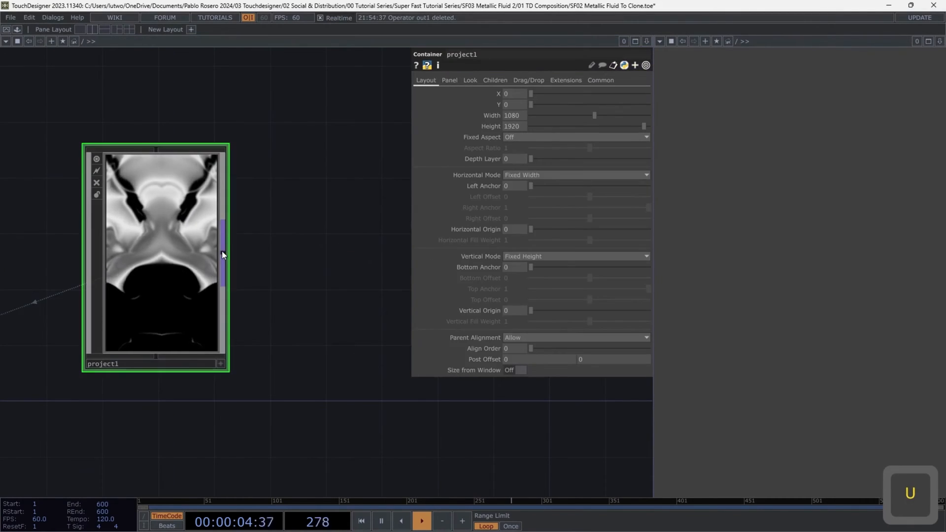
pyautogui.rightClick(222, 251)
pyautogui.write('out')
pyautogui.click(223, 330)
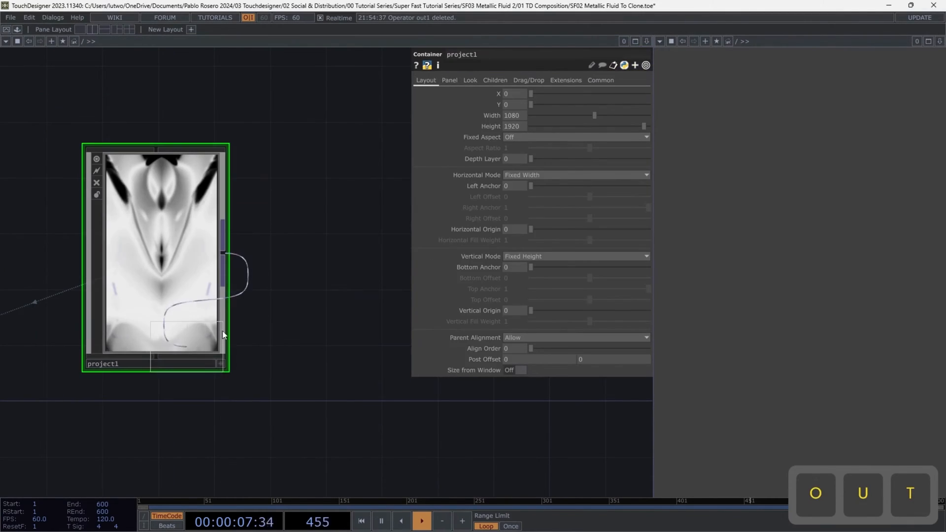
pyautogui.click(339, 250)
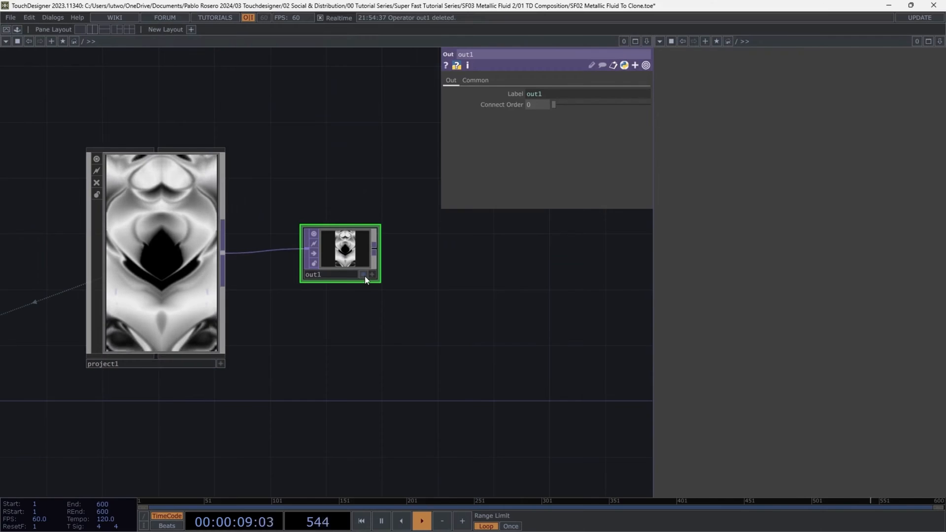
pyautogui.click(363, 274)
# - Inside project1, set the output resolution of fit1, displace1 and level1 together to Parent Panel Size
pyautogui.press('i')
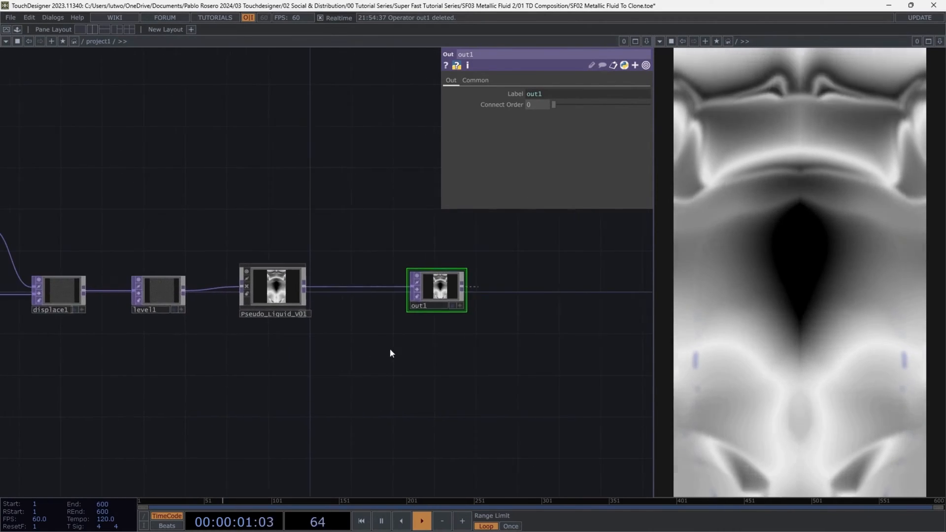
pyautogui.scroll(-3, 416, 346)
pyautogui.moveTo(329, 354); pyautogui.dragTo(390, 348)
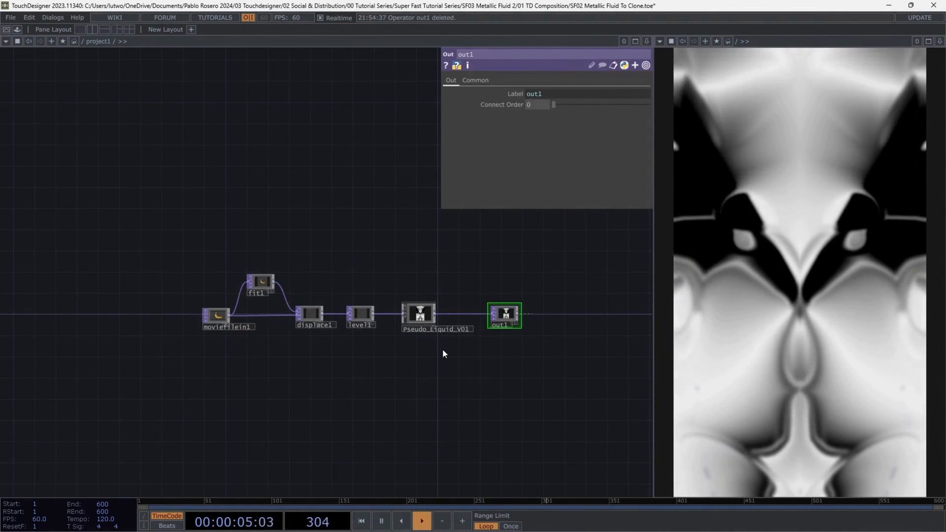
pyautogui.scroll(2, 404, 368)
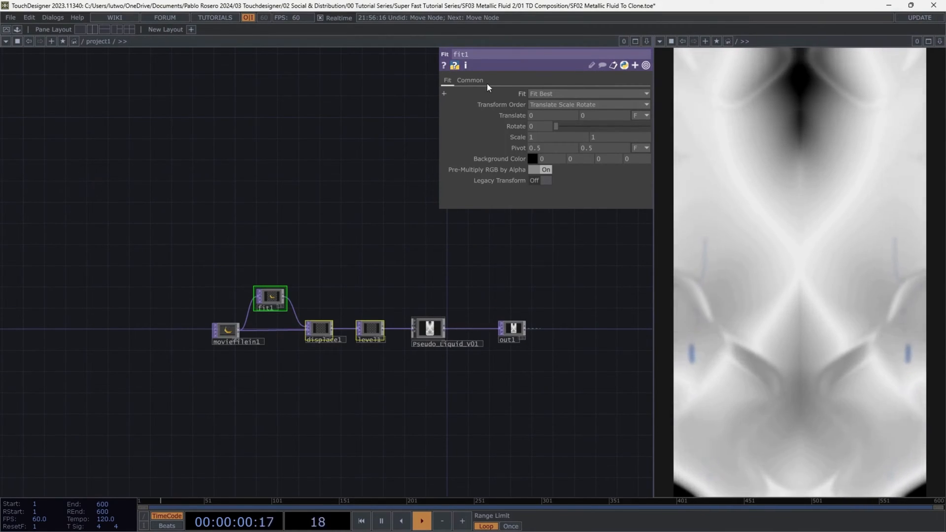
pyautogui.click(481, 81)
pyautogui.click(546, 93)
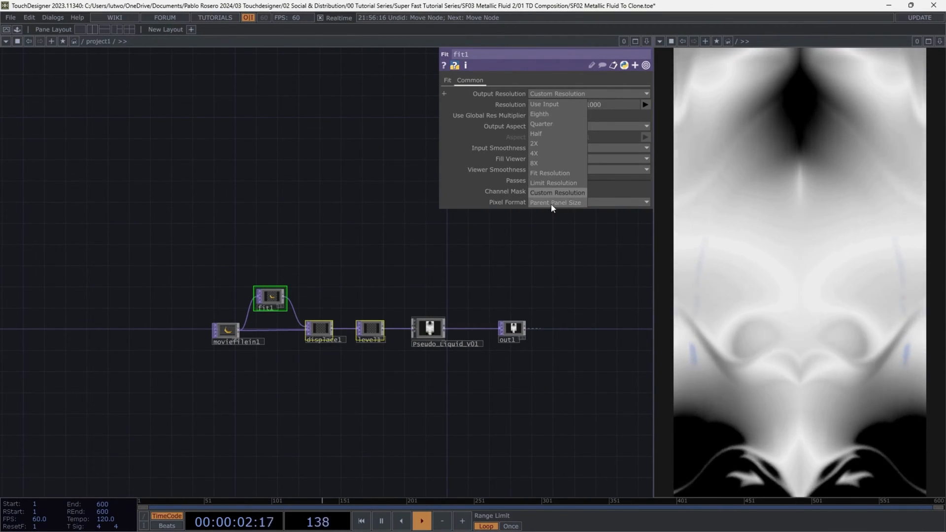
pyautogui.click(551, 204)
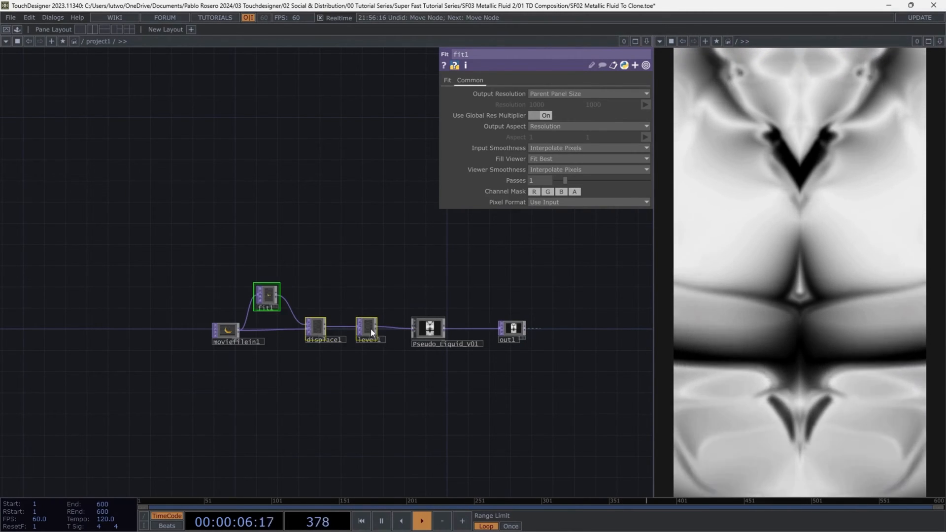
# - Set fit1's fit mode to Fit Outside and its pixel format to 32-bit float (RGBA)
pyautogui.scroll(3, 305, 290)
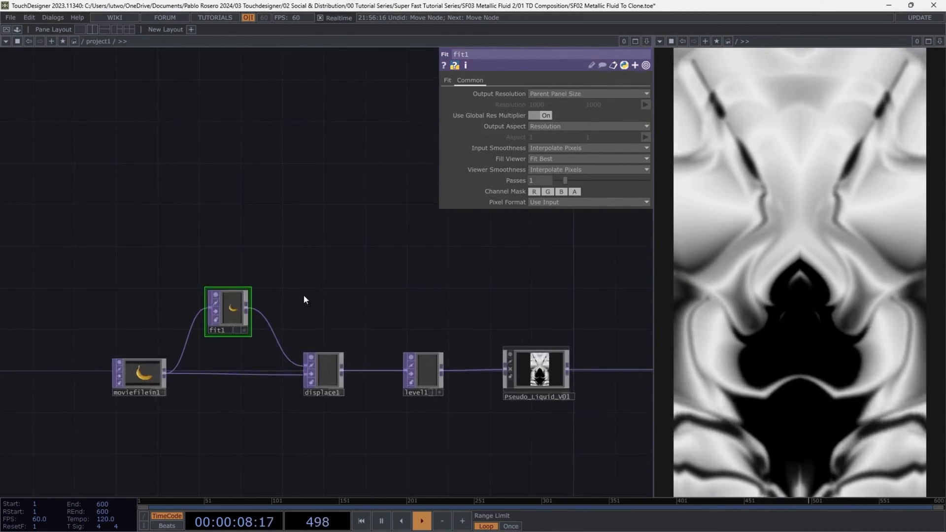
pyautogui.moveTo(304, 296); pyautogui.dragTo(364, 279)
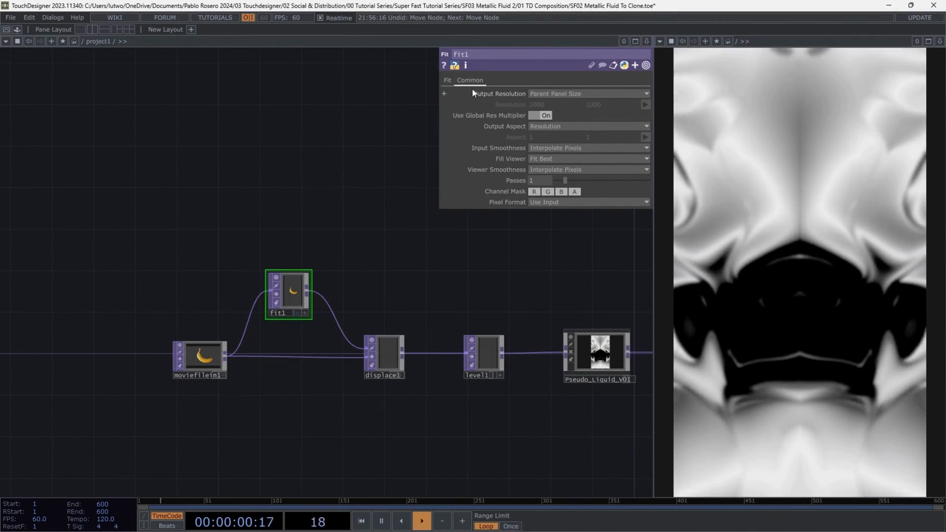
pyautogui.click(447, 80)
pyautogui.click(546, 93)
pyautogui.click(548, 143)
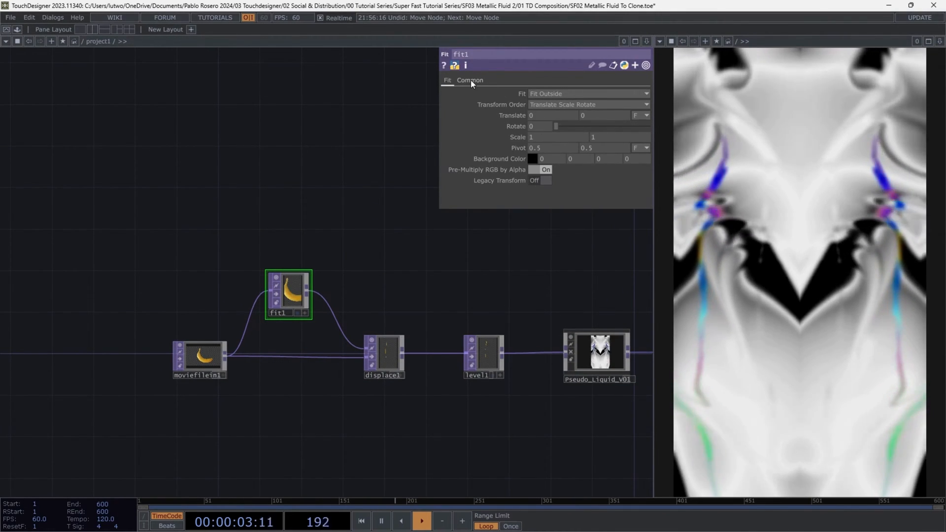
pyautogui.click(471, 79)
pyautogui.click(557, 202)
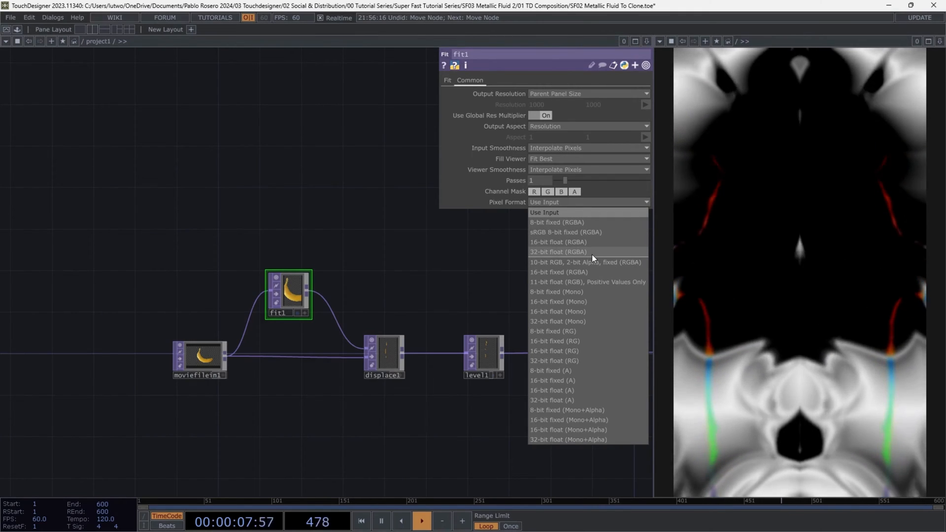
pyautogui.click(592, 254)
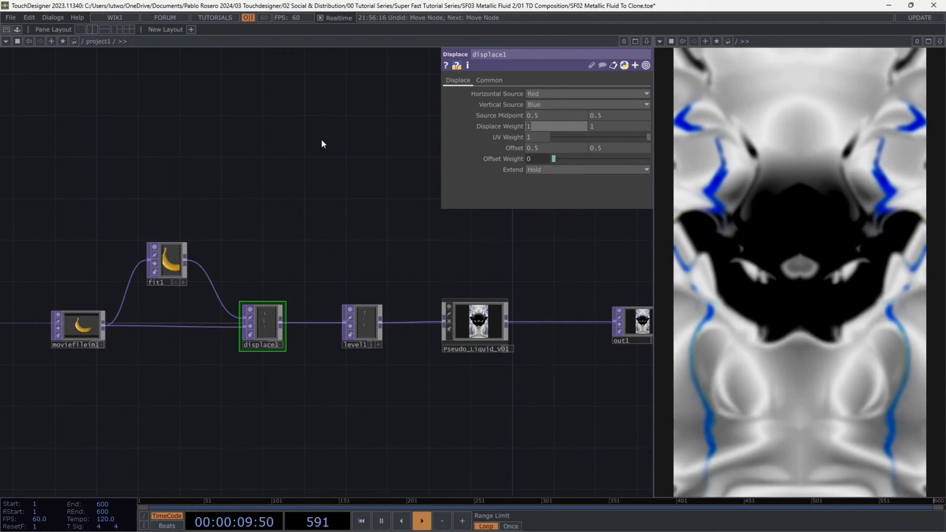
# - Set the Displace Weight of displace1 to 0.01
pyautogui.write('0.')
pyautogui.press('BackSpace')
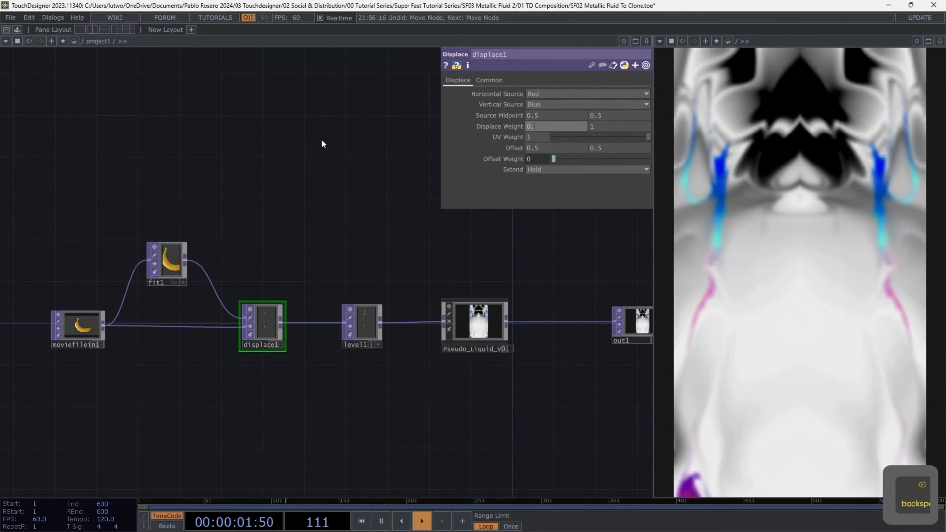
pyautogui.write('01')
pyautogui.press('Tab')
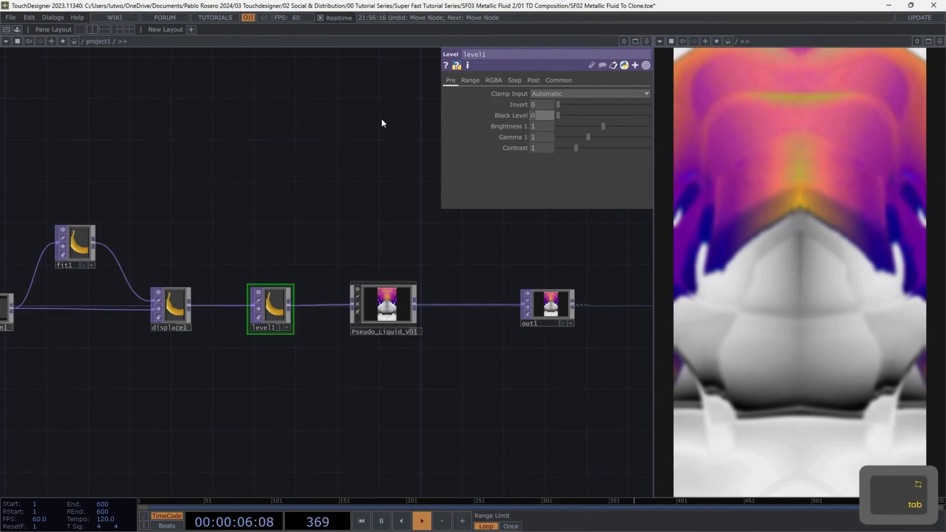
# - Set level1's Black Level to 0.37 and Brightness 1 to 1.34
pyautogui.write('.37')
pyautogui.press('Tab')
pyautogui.write('1.34')
pyautogui.press('Tab')
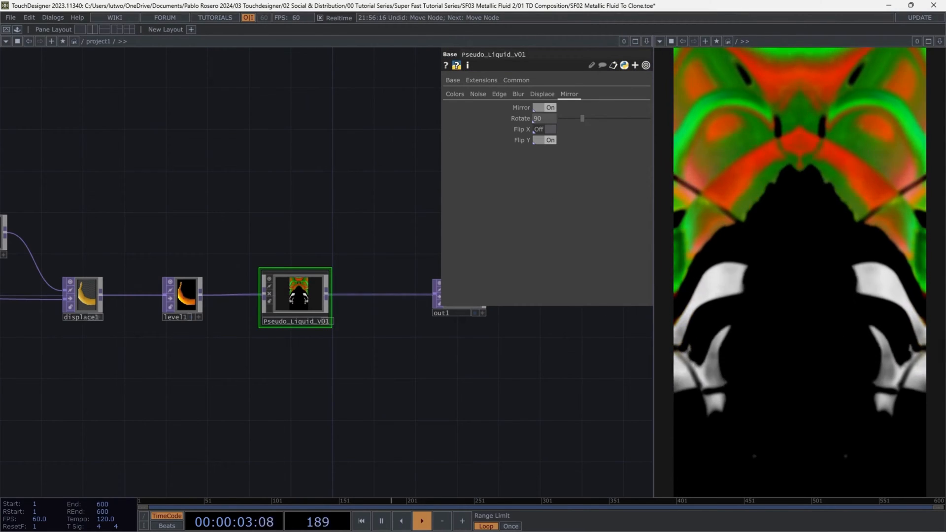
# - Set Noise 1 of Pseudo_Liquid_V01 to Seed 2095, Period 0.5, Harmonics 3 and Harmonic Spread 6.4
pyautogui.click(454, 94)
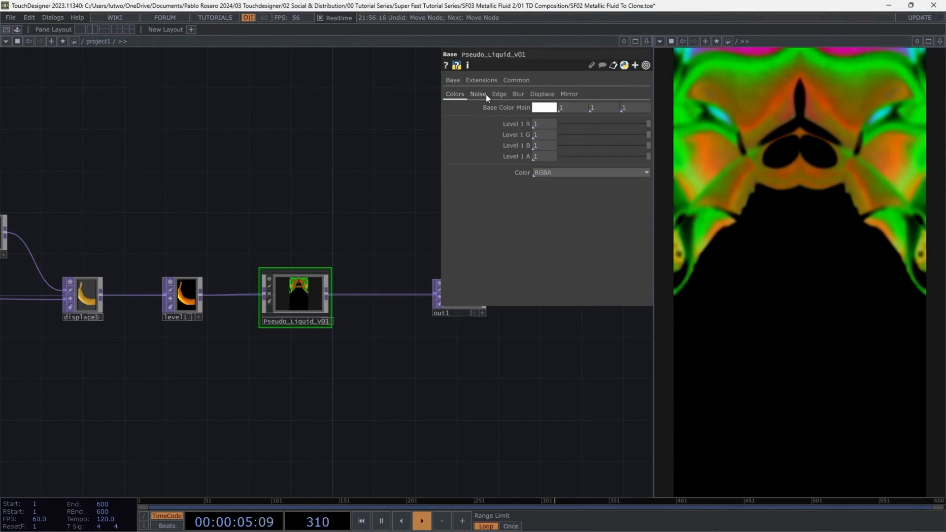
pyautogui.click(477, 94)
pyautogui.moveTo(418, 341); pyautogui.dragTo(318, 351)
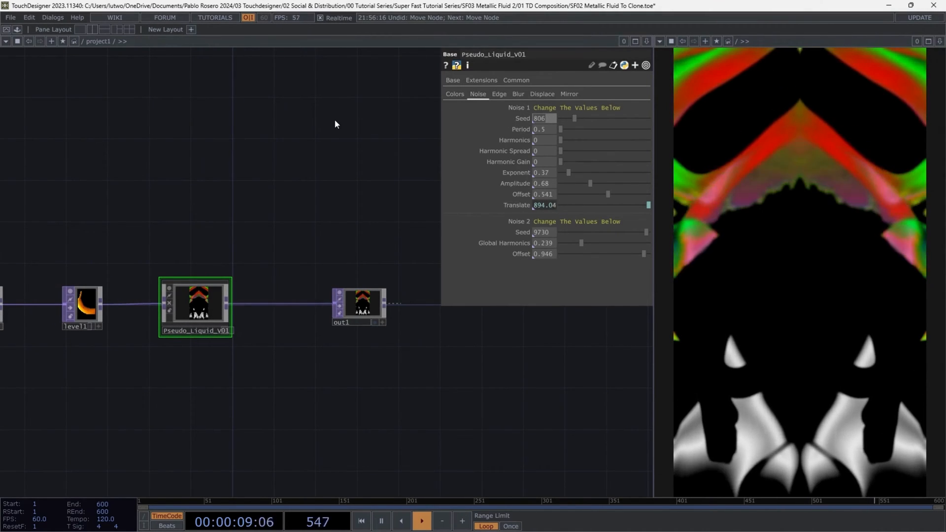
pyautogui.write('2095')
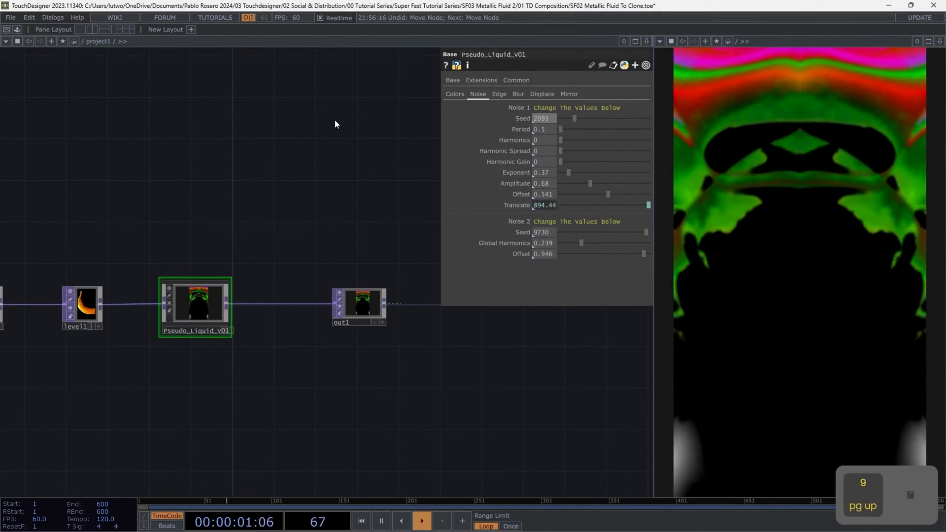
pyautogui.press('Tab')
pyautogui.write('.5')
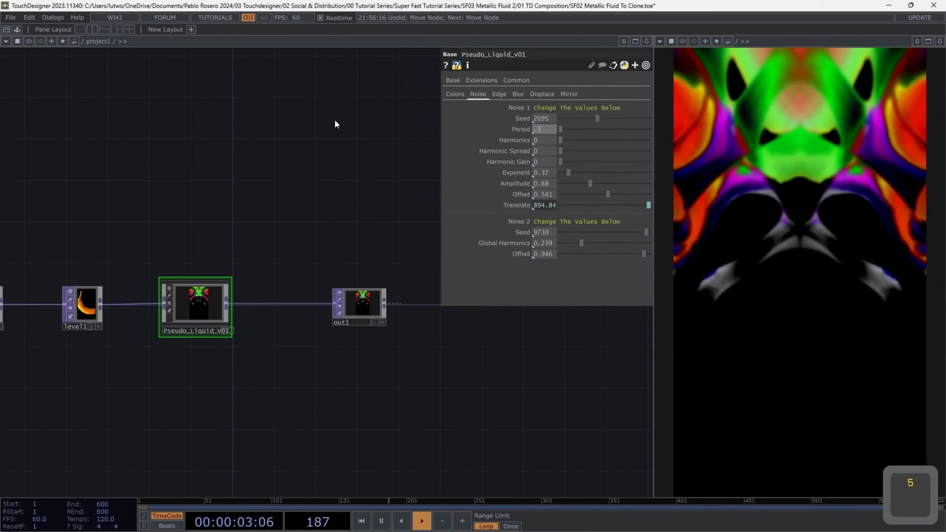
pyautogui.write('6.4')
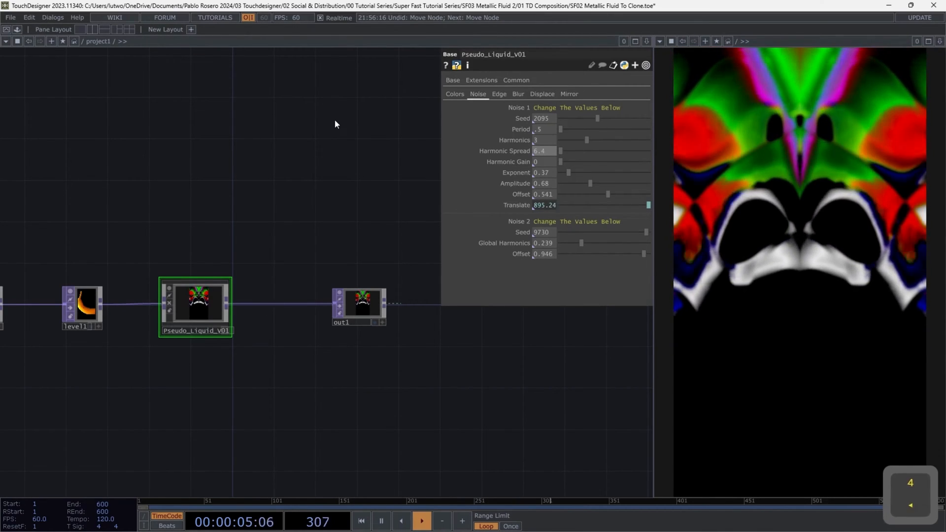
pyautogui.press('Tab')
# - Set Noise 1's Harmonic Gain to 0.07, Exponent to 0.63, Amplitude to 0.72 and Offset to 0.145
pyautogui.write('.0')
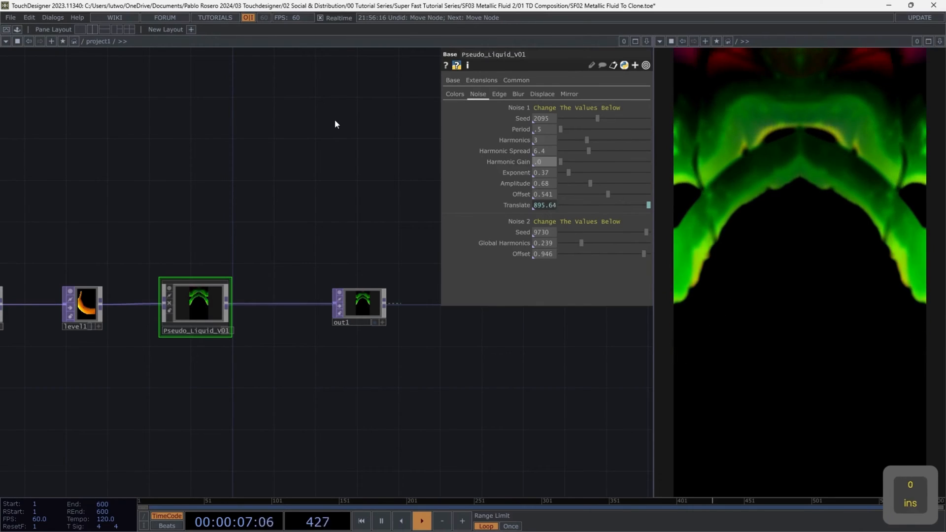
pyautogui.press('Tab')
pyautogui.write('.')
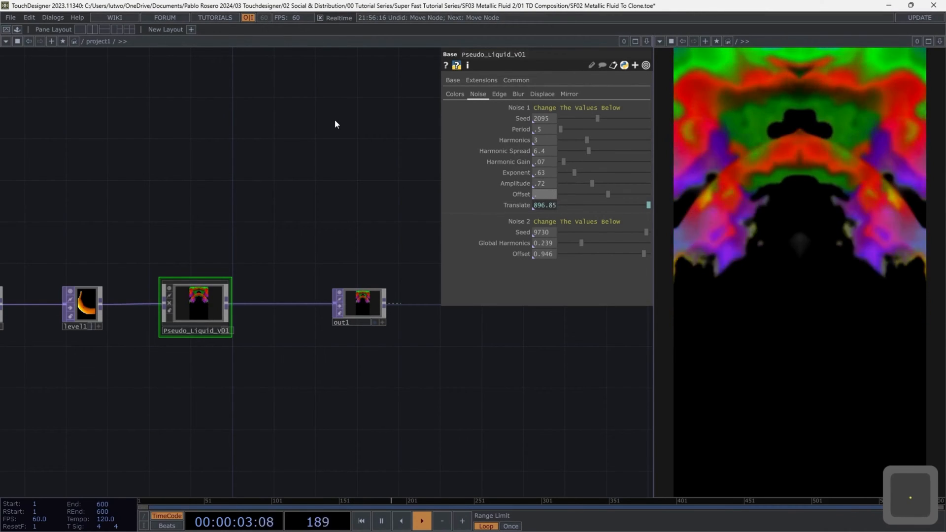
pyautogui.write('.145')
pyautogui.press('Tab')
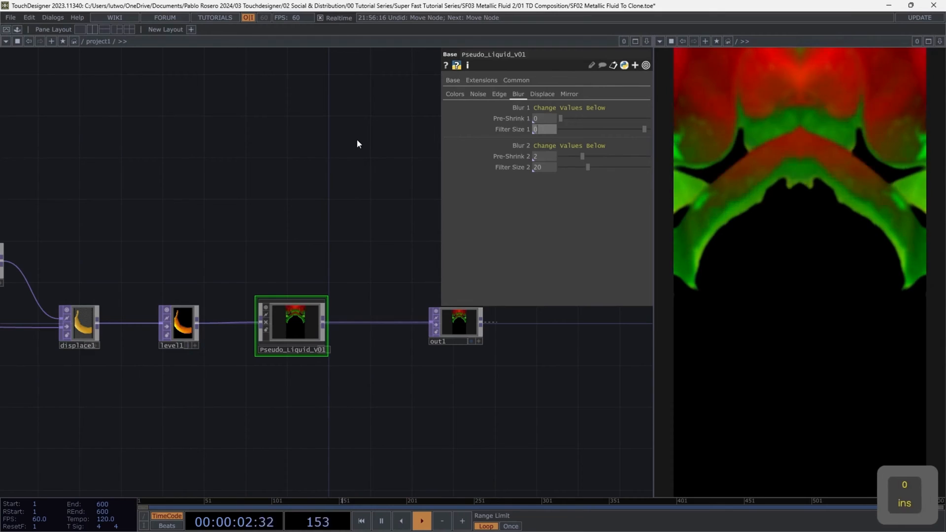
# - Set the blur pre-shrink and filter size values of Pseudo_Liquid_V01 to 0
pyautogui.write('0')
pyautogui.press('Tab')
pyautogui.write('0')
pyautogui.press('Tab')
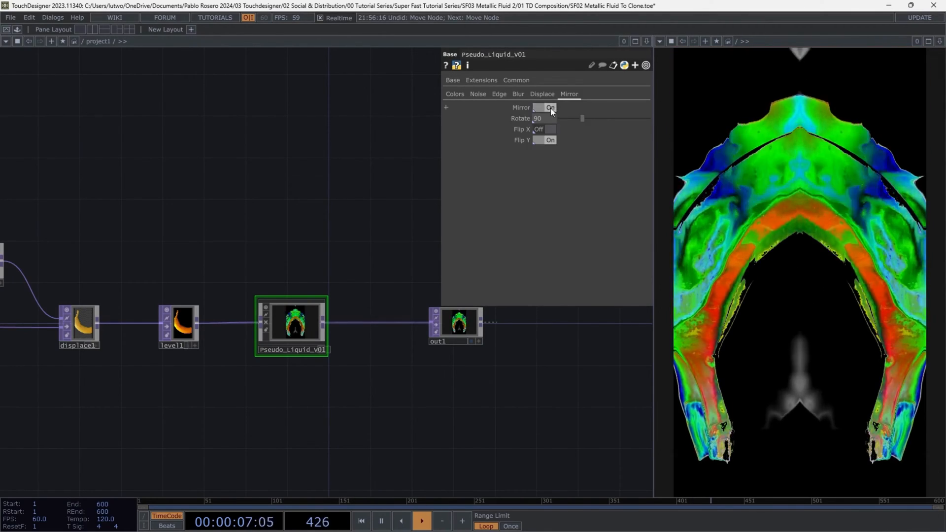
# - Turn off the Mirror option of Pseudo_Liquid_V01
pyautogui.click(551, 108)
pyautogui.click(551, 107)
pyautogui.click(551, 108)
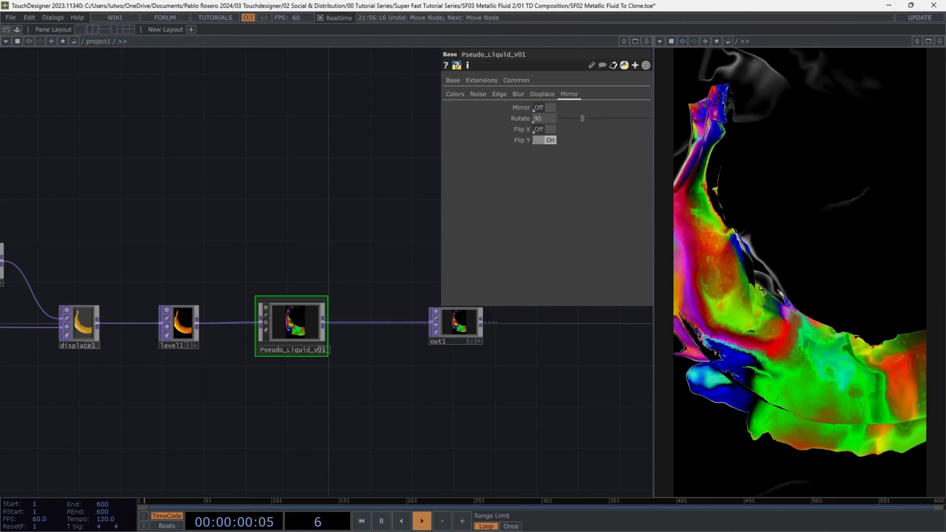
# - Replace moviefilein1's source file with the metallic flower image and view it up close
pyautogui.scroll(-2, 443, 169)
pyautogui.moveTo(317, 170); pyautogui.dragTo(319, 235)
pyautogui.scroll(2, 325, 207)
pyautogui.click(125, 301)
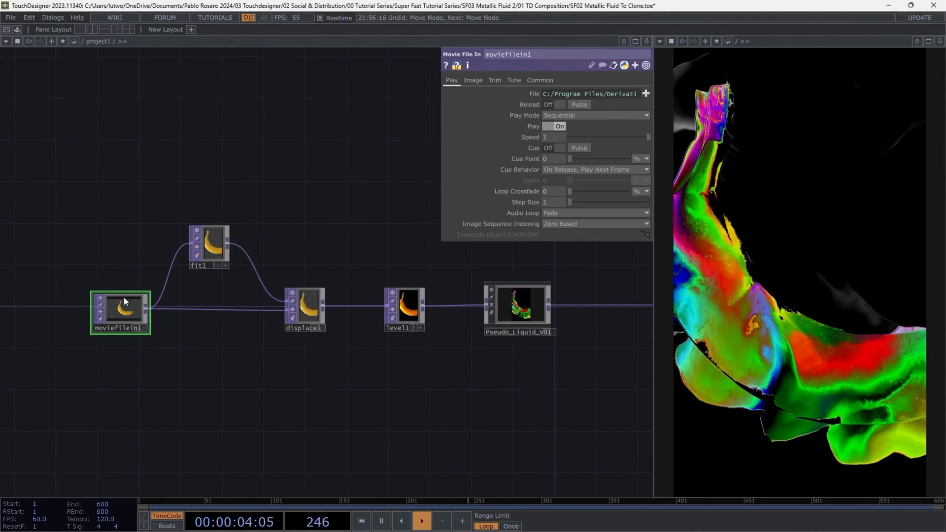
pyautogui.click(647, 93)
pyautogui.click(328, 172)
pyautogui.doubleClick(328, 173)
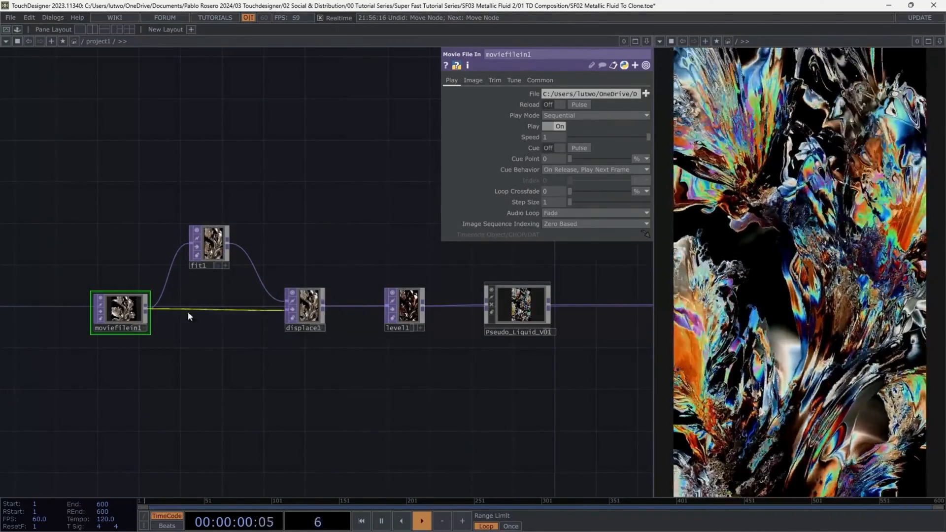
pyautogui.scroll(5, 142, 298)
pyautogui.scroll(5, 142, 298)
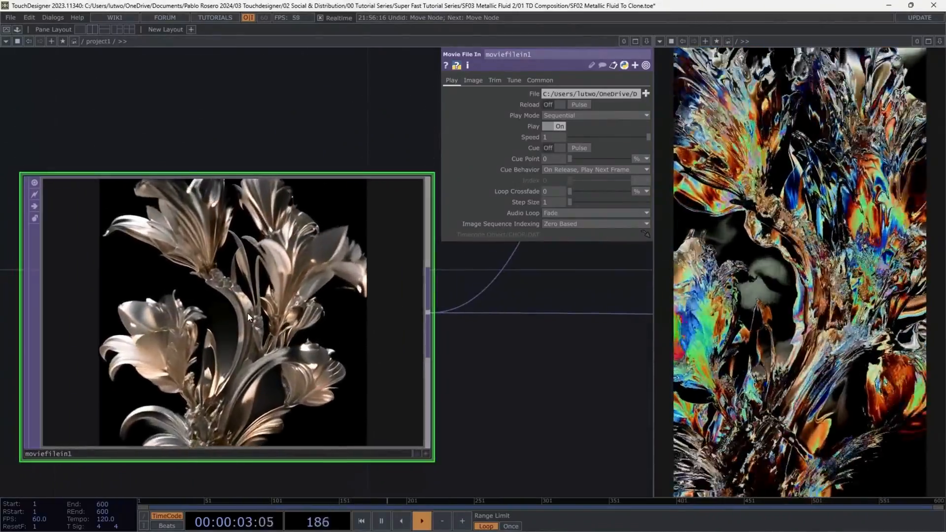
# - Examine the flower source in moviefilein1 and how it changes through the displacement, level1 and Pseudo_Liquid_V01 nodes
pyautogui.scroll(-6, 247, 312)
pyautogui.scroll(6, 304, 266)
pyautogui.moveTo(385, 370); pyautogui.dragTo(130, 200)
pyautogui.scroll(6, 417, 335)
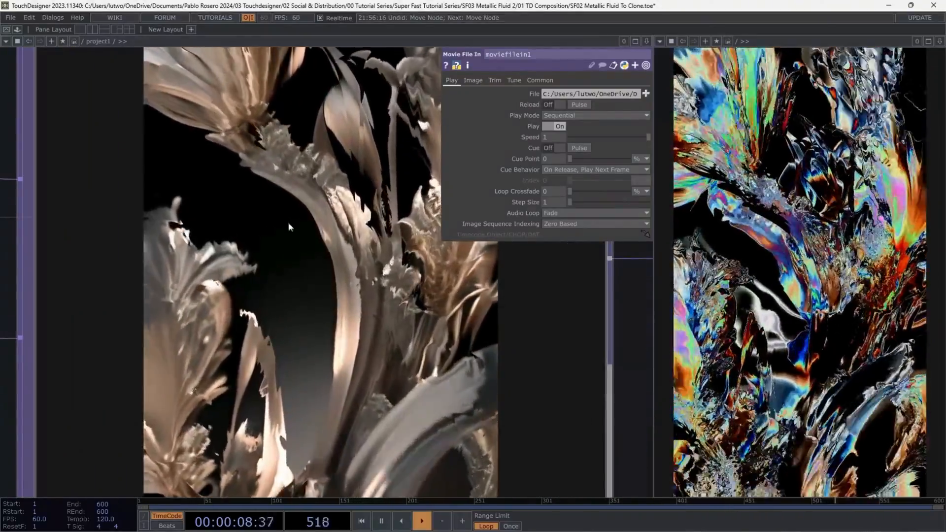
pyautogui.scroll(-3, 267, 281)
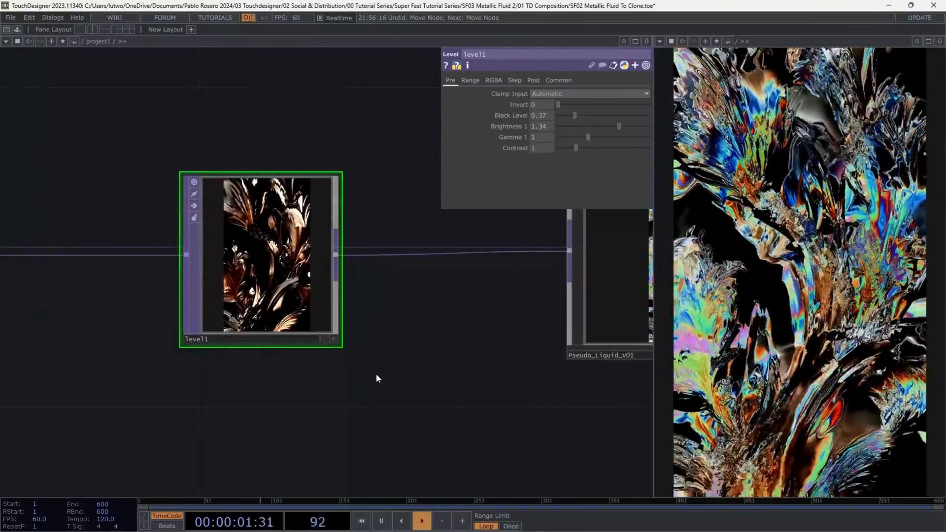
pyautogui.hscroll(10, 377, 381)
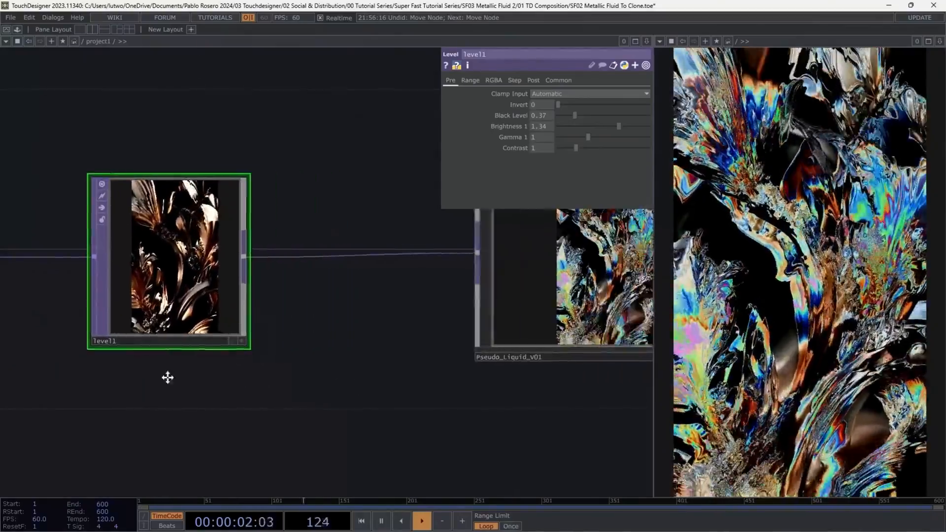
pyautogui.click(302, 284)
pyautogui.scroll(-3, 238, 413)
pyautogui.moveTo(114, 336); pyautogui.dragTo(349, 323)
pyautogui.click(224, 288)
pyautogui.moveTo(558, 105)
pyautogui.mouseDown()
pyautogui.moveTo(657, 107)
pyautogui.moveTo(557, 108)
pyautogui.mouseUp()
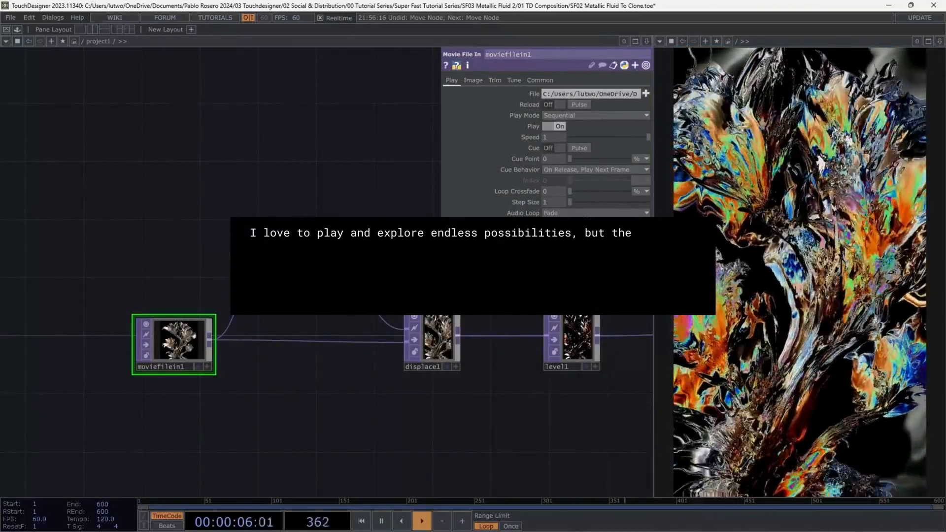
# - Replace moviefilein1's source file with the glossy orange-and-blue head video and view it up close
pyautogui.scroll(5, 174, 337)
pyautogui.moveTo(205, 184); pyautogui.dragTo(276, 100)
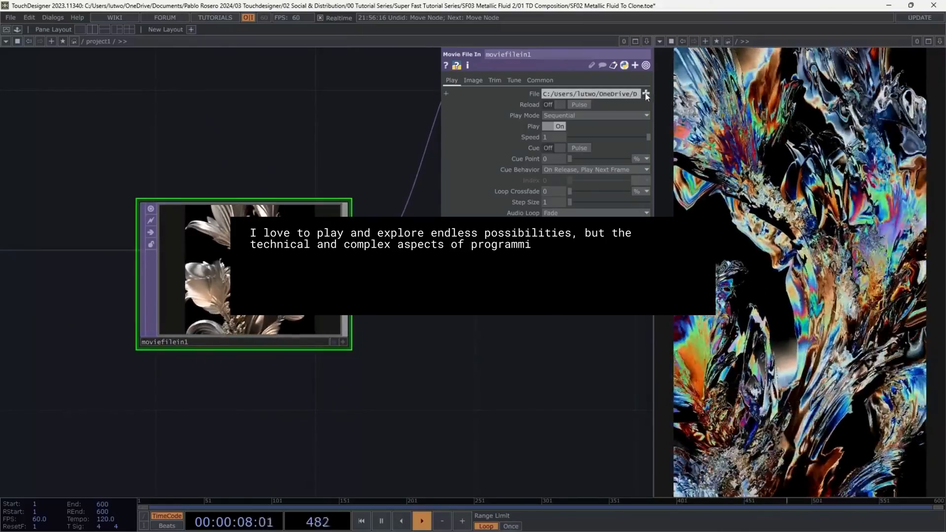
pyautogui.click(645, 94)
pyautogui.doubleClick(278, 212)
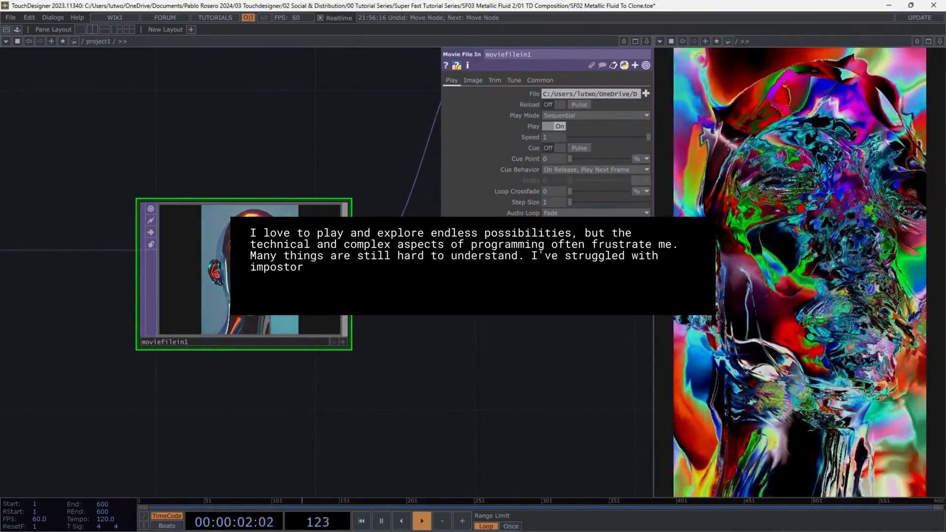
pyautogui.scroll(5, 256, 284)
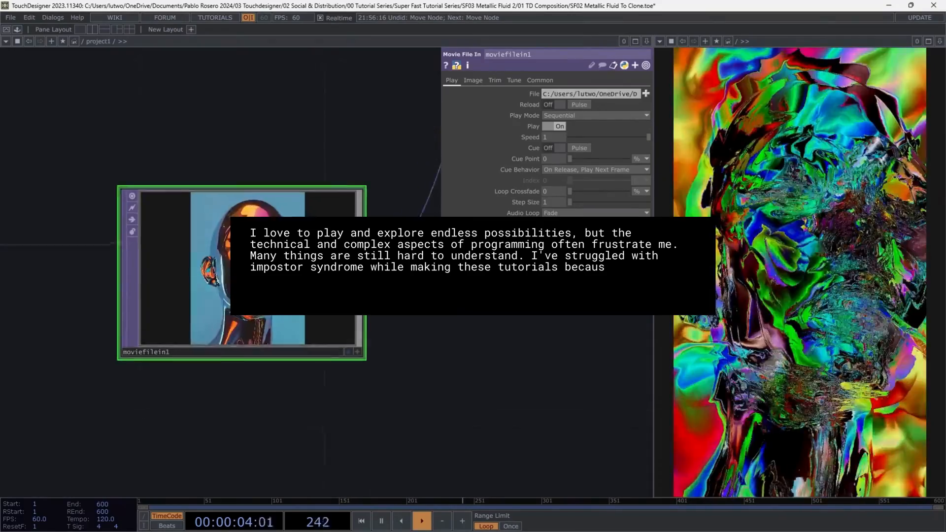
pyautogui.scroll(-2, 254, 283)
pyautogui.moveTo(515, 345); pyautogui.dragTo(513, 350)
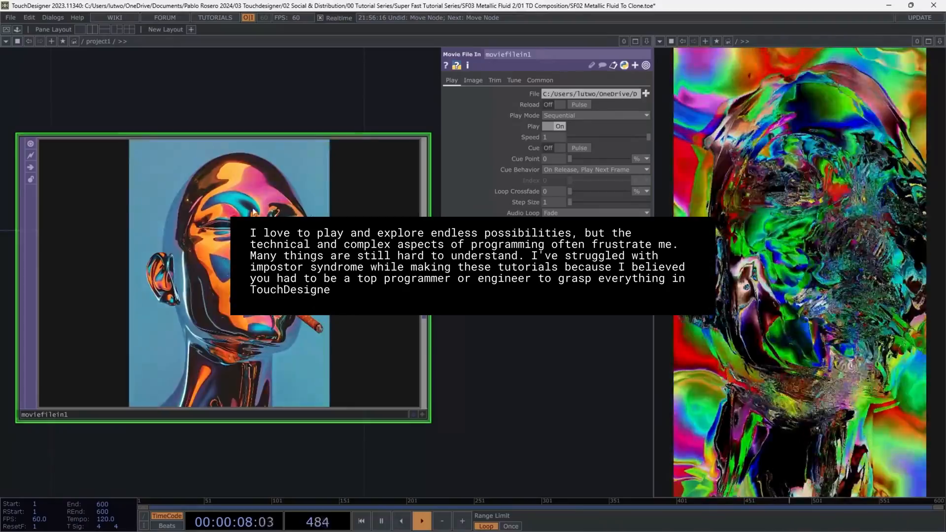
# - Open the source file selection for moviefilein1 in the Video assets folder
pyautogui.click(646, 93)
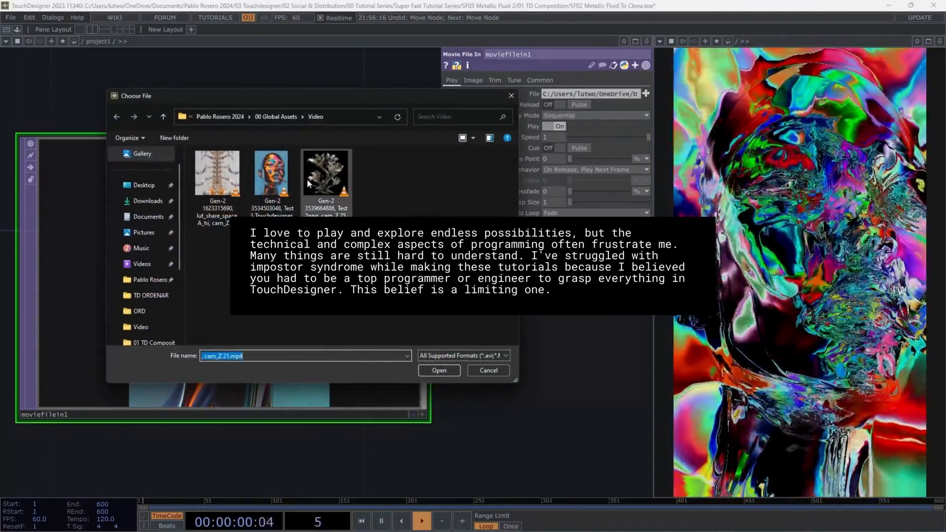